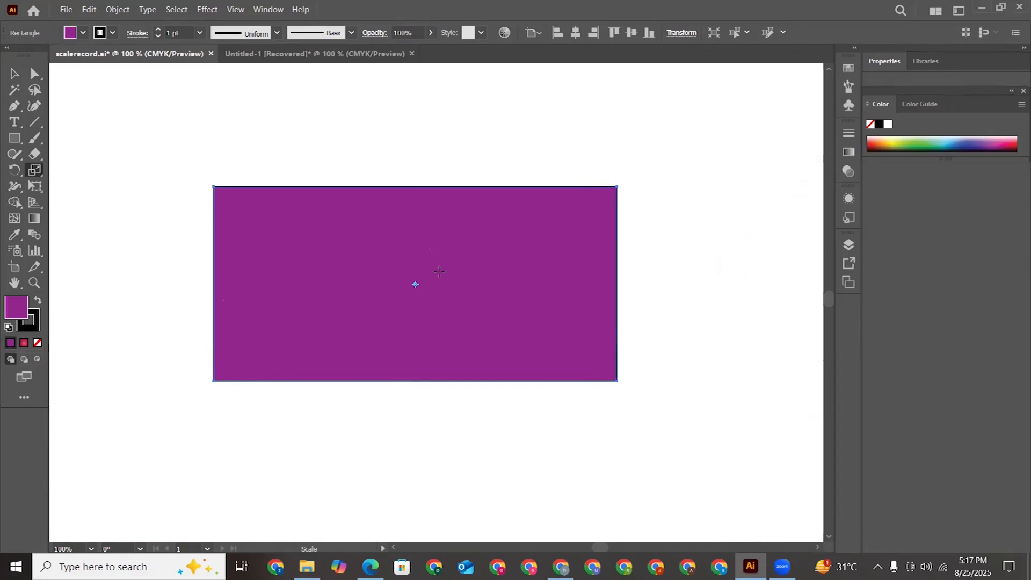
Scale the purple rectangle freehand about its centre, first enlarging it and finishing with a flatter shape.
mouse_move(442, 283)
mouse_down()
mouse_move(462, 306)
mouse_move(445, 300)
mouse_move(435, 251)
mouse_move(441, 270)
mouse_up()
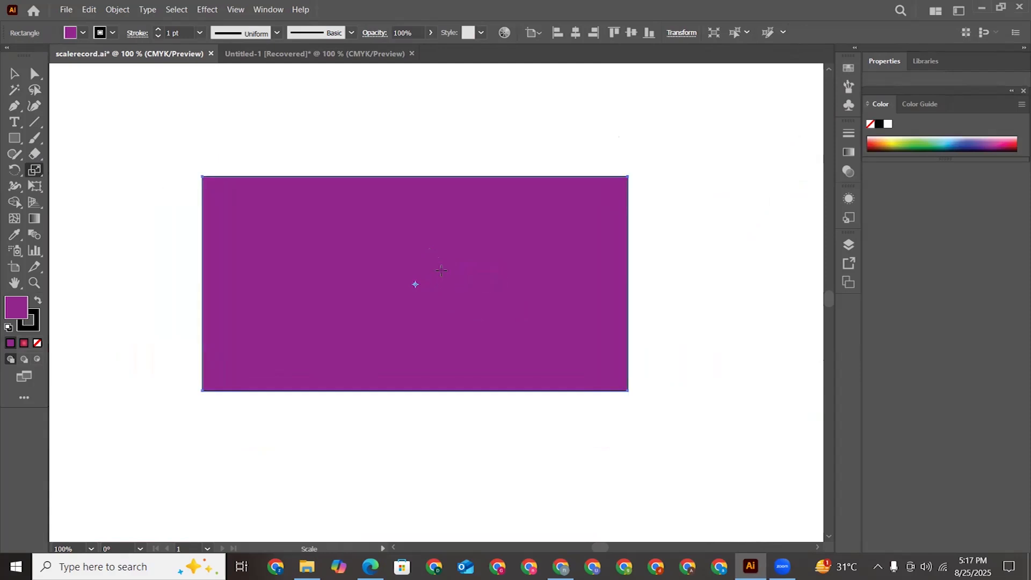
drag(433, 277, 441, 279)
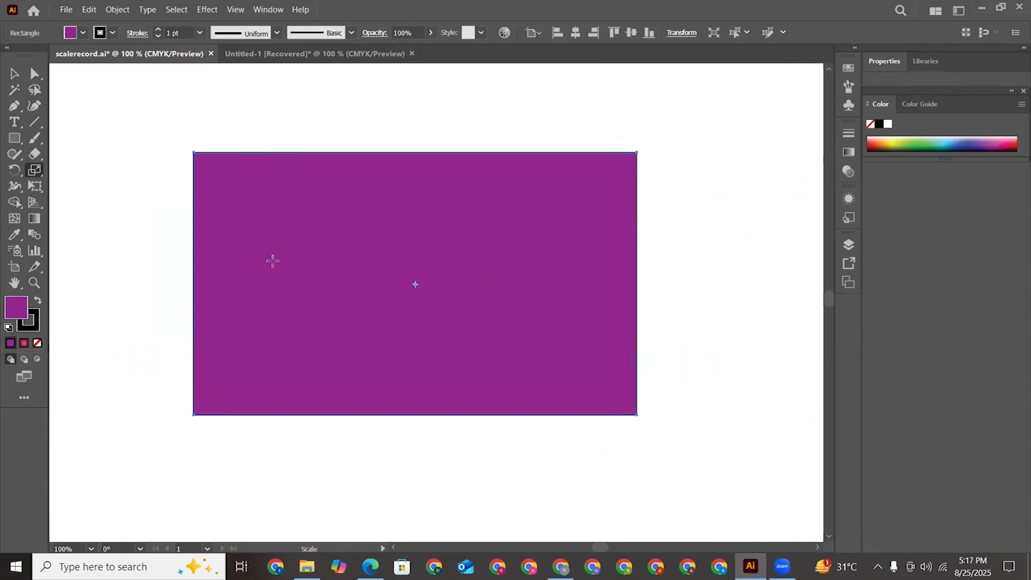
mouse_move(435, 302)
mouse_down()
mouse_move(410, 310)
mouse_move(440, 320)
mouse_move(436, 311)
mouse_up()
drag(636, 445, 625, 378)
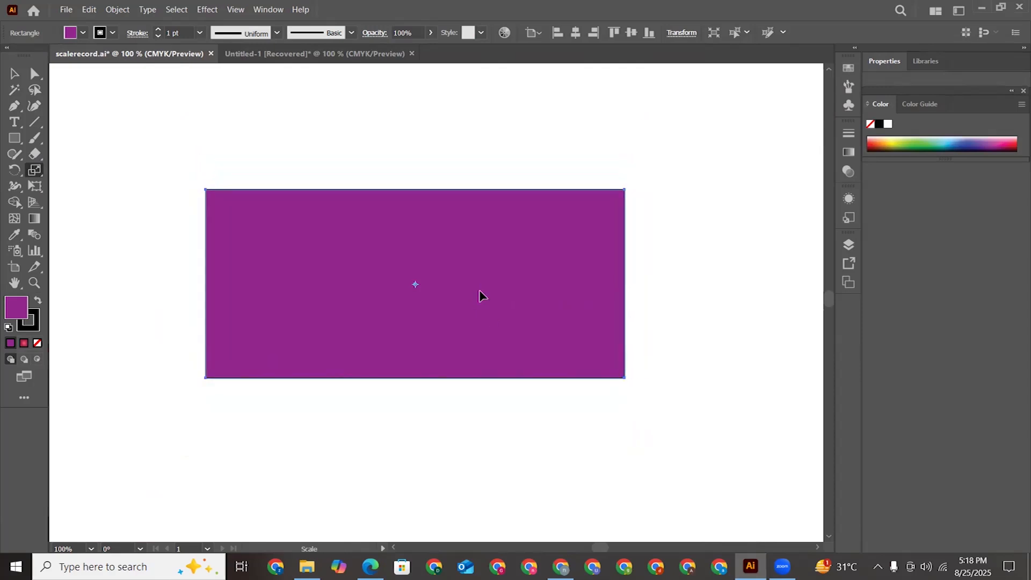
Scale the purple rectangle uniformly to 50% with exact values.
key(Return)
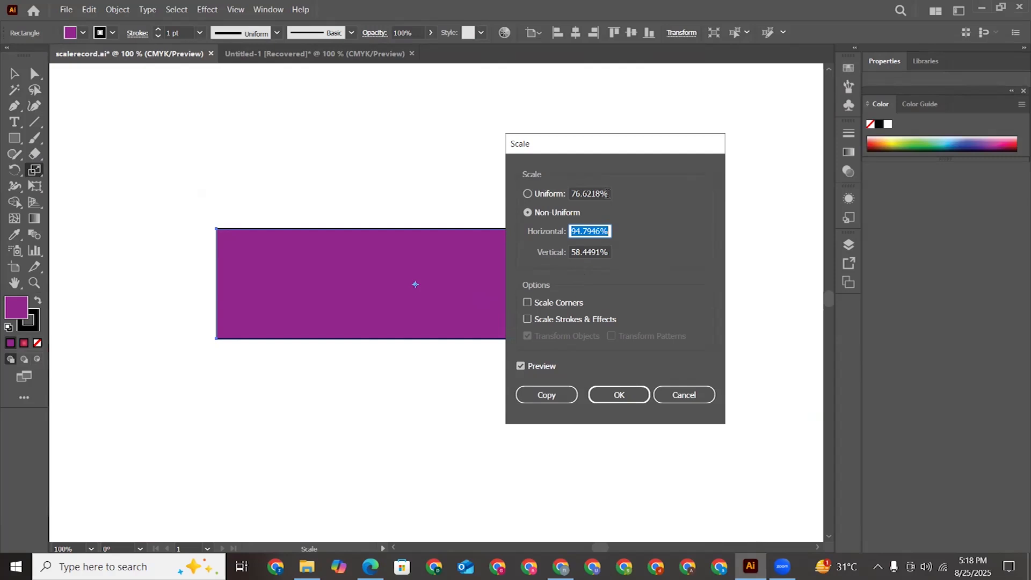
click(527, 194)
drag(599, 193, 558, 197)
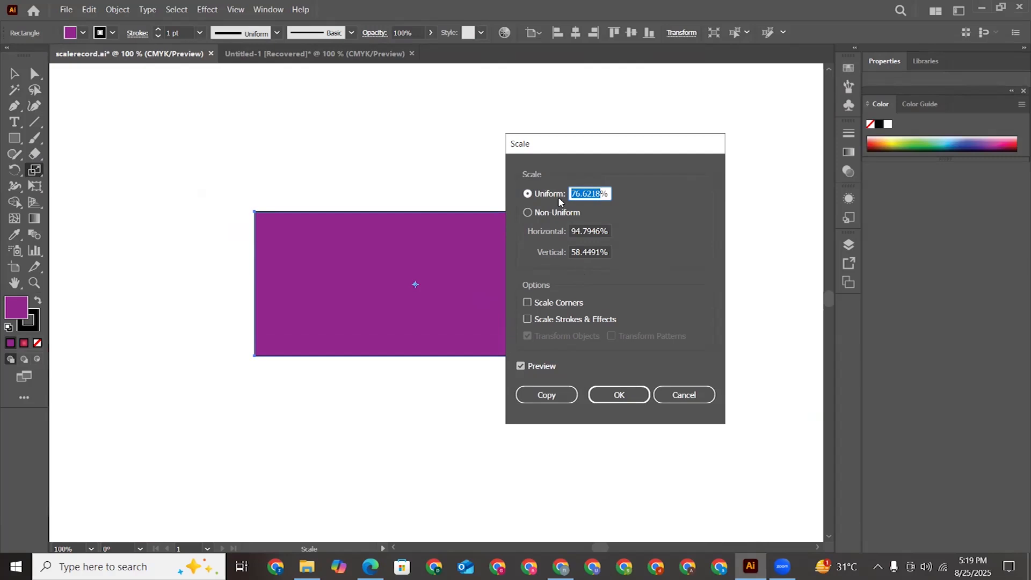
text(50)
click(621, 401)
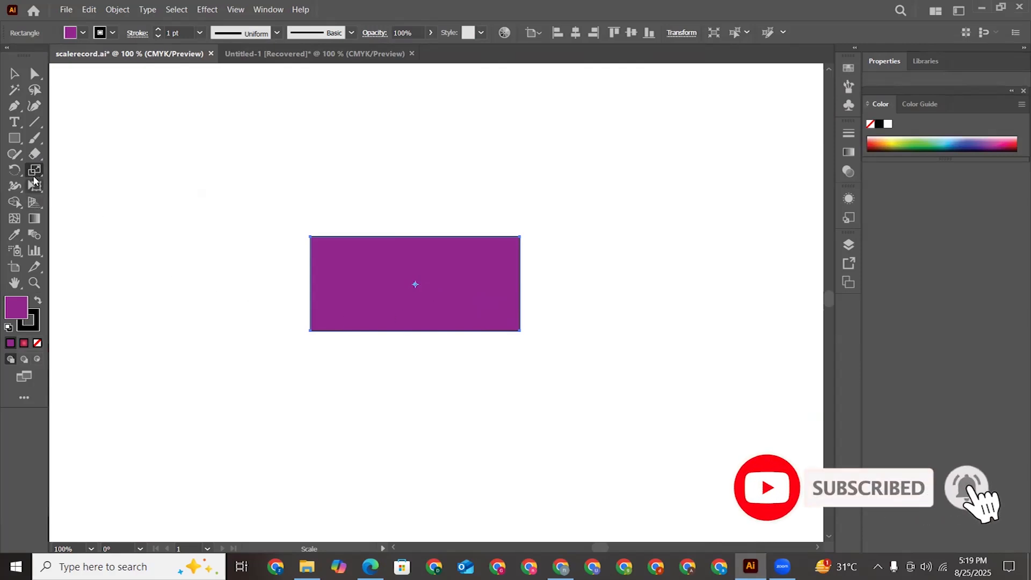
Scale the purple rectangle non-uniformly to 100% horizontal and 50% vertical.
key(Return)
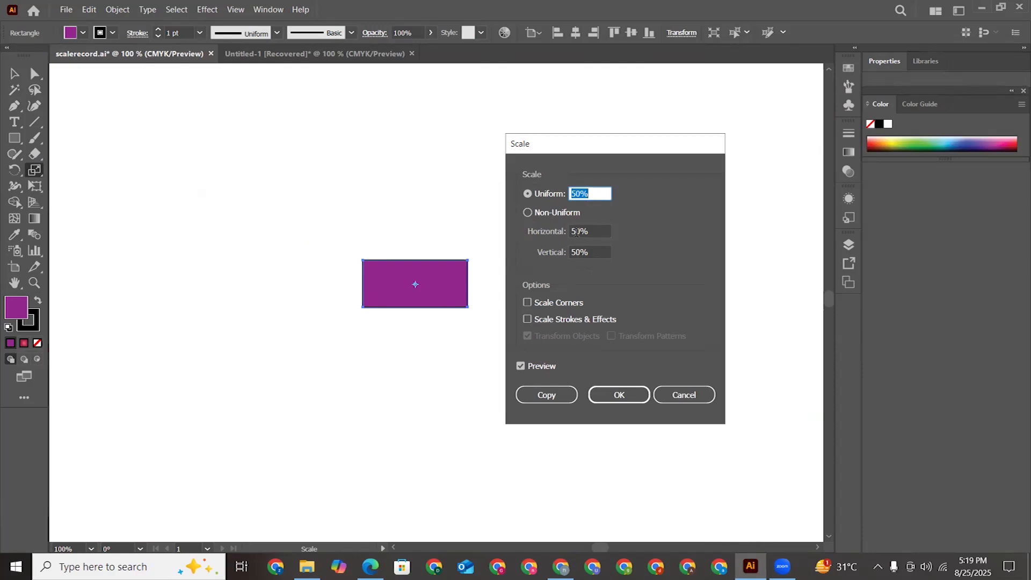
drag(576, 231, 568, 239)
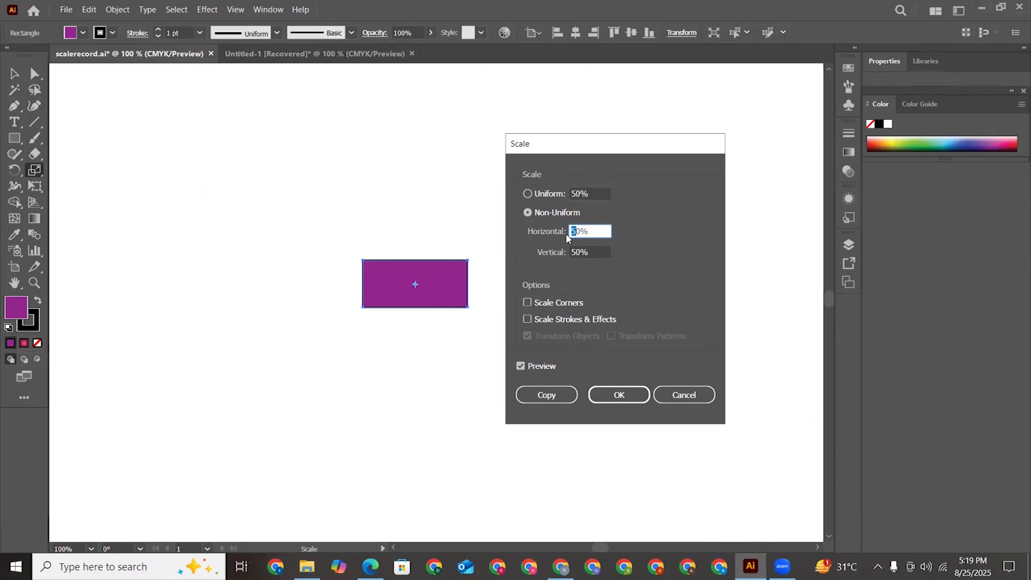
text(10)
click(619, 400)
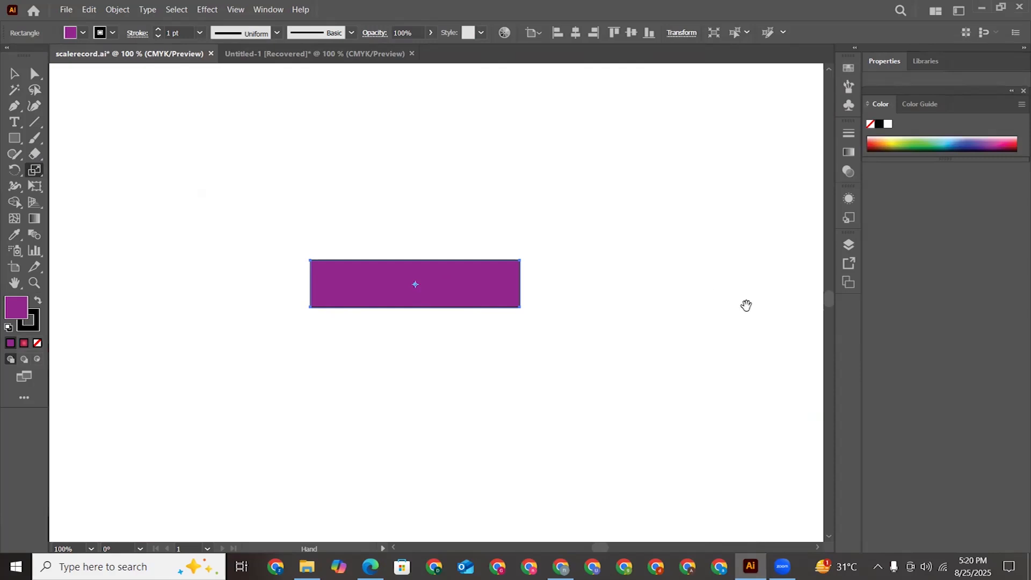
Select all circles of the pink ring and make a copy of them scaled uniformly by -60%.
drag(517, 311, 500, 341)
drag(630, 352, 405, 320)
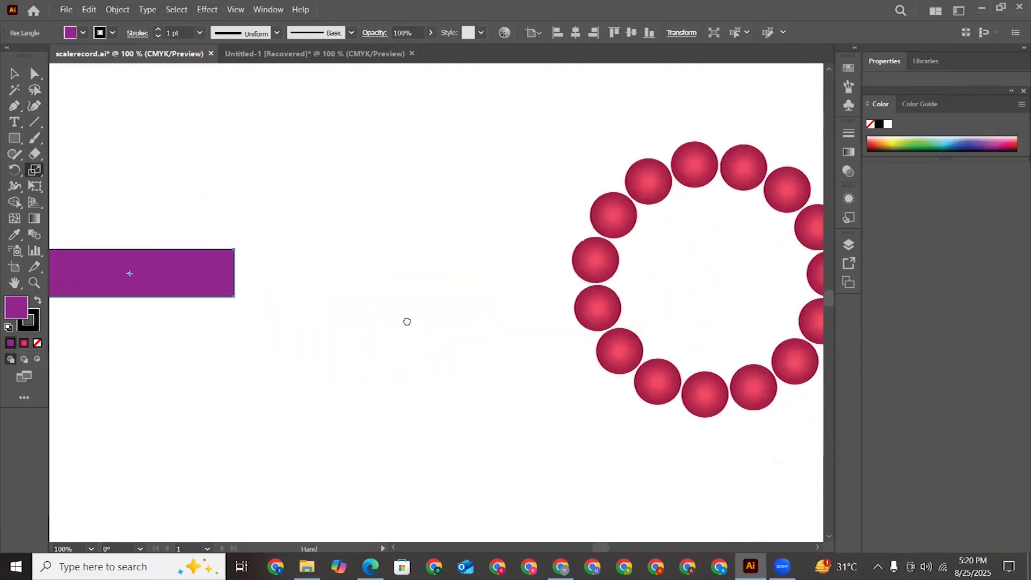
drag(475, 380, 327, 403)
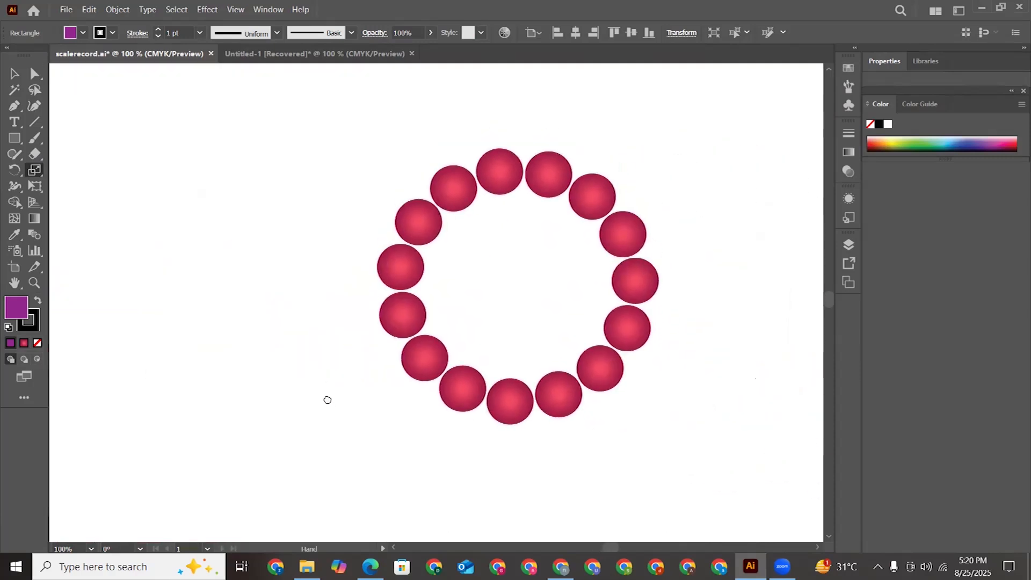
click(13, 76)
drag(332, 128, 707, 434)
drag(615, 411, 616, 412)
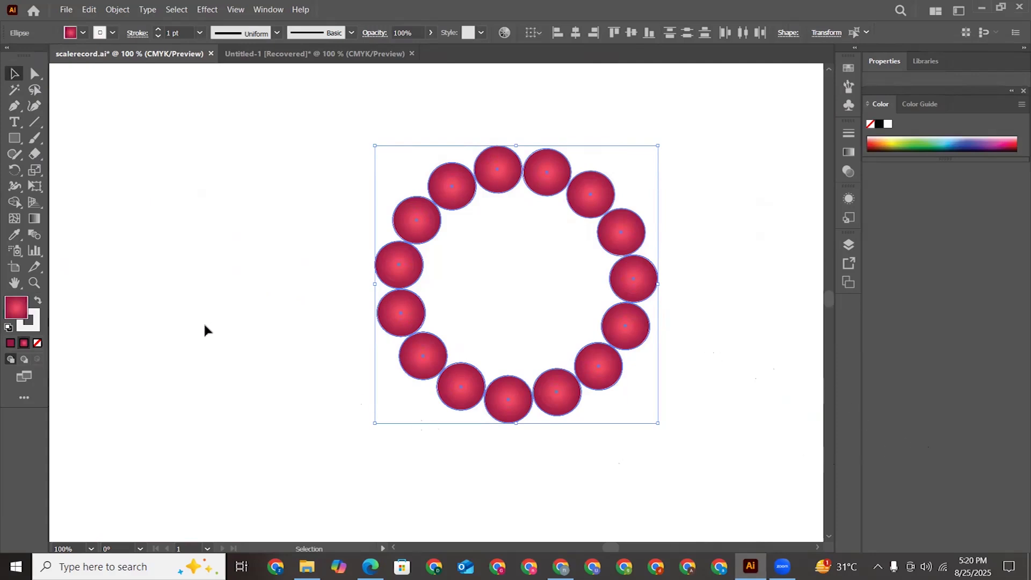
click(33, 170)
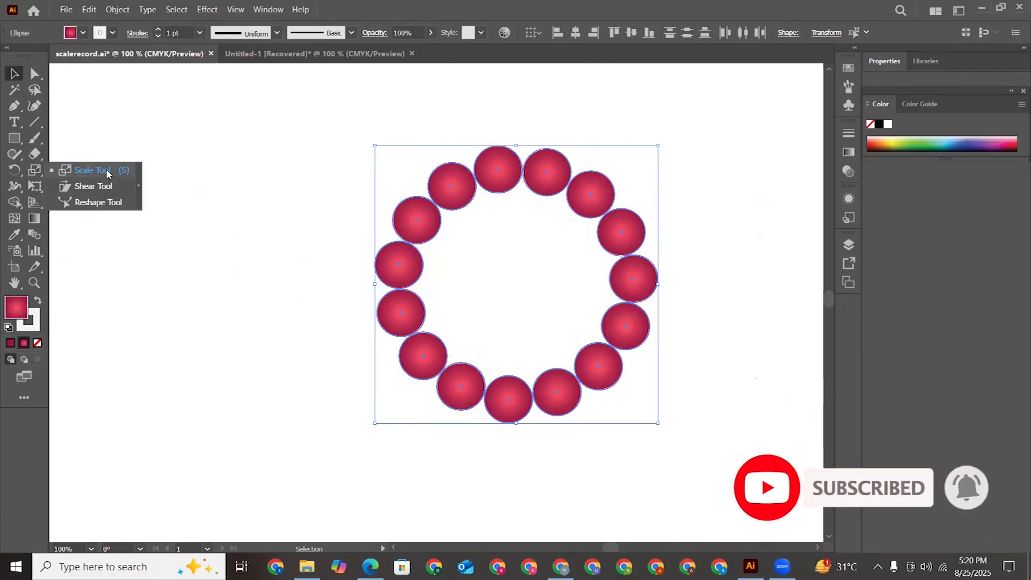
click(92, 170)
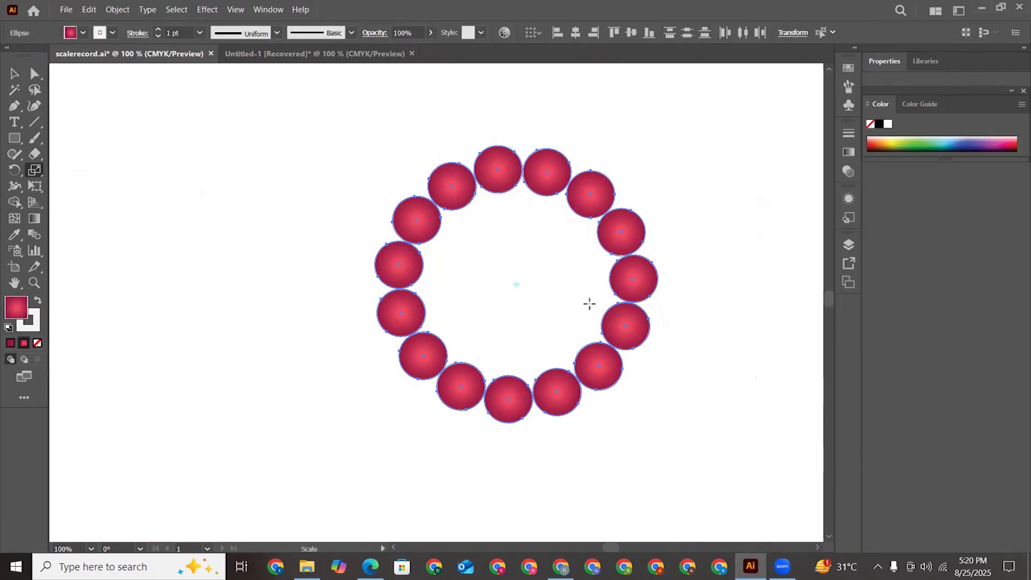
key(Return)
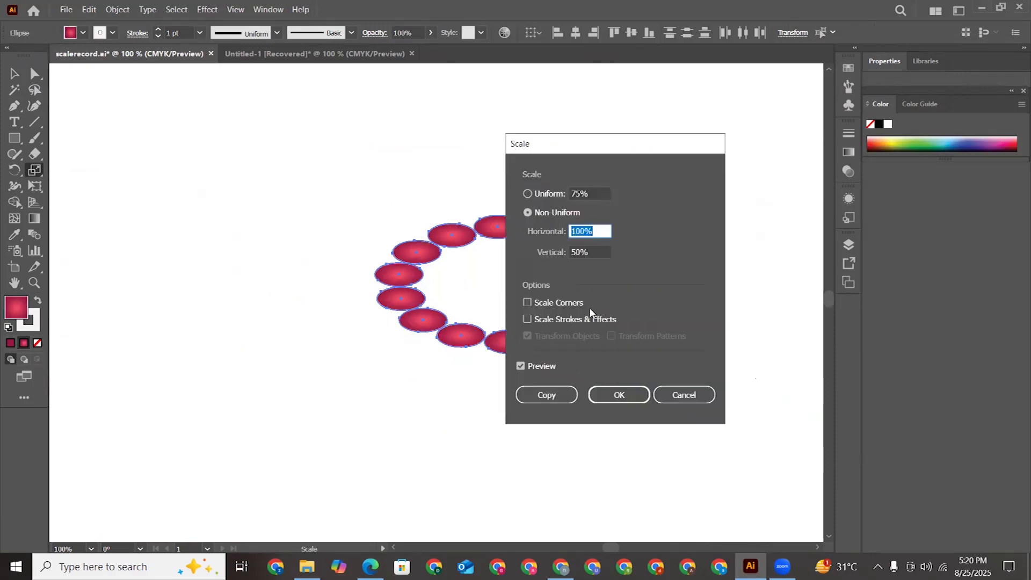
click(527, 194)
click(527, 198)
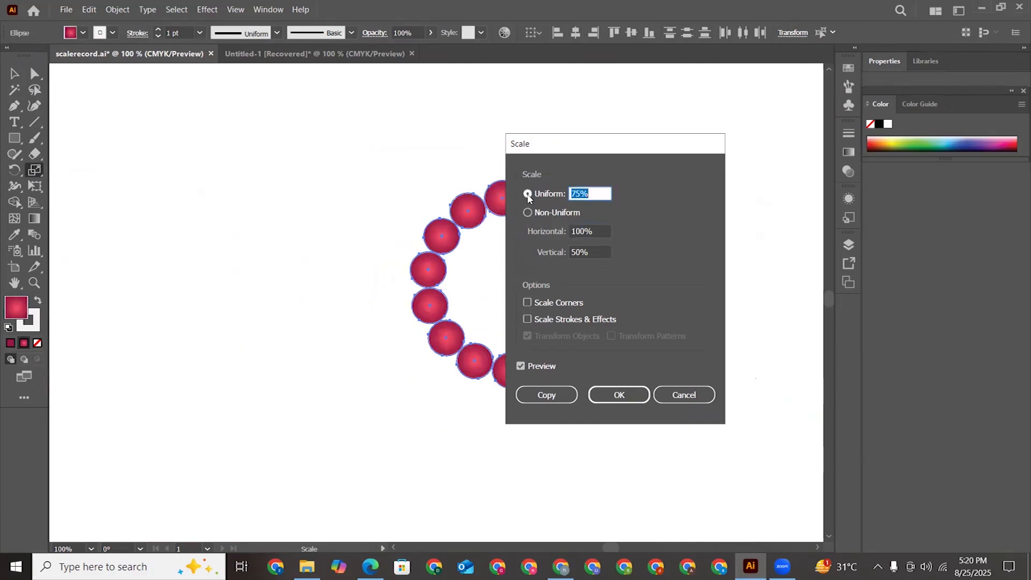
drag(581, 195, 569, 194)
key(BackSpace)
text(-6)
text(0)
click(553, 398)
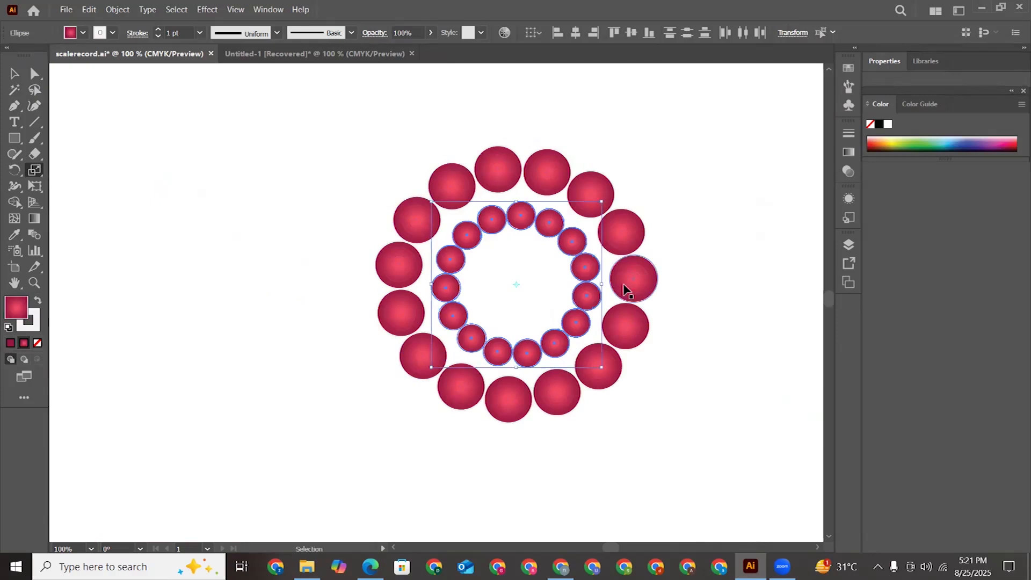
Repeat the scaled copy several times to fill the ring with ever smaller concentric rings.
key(ctrl+d)
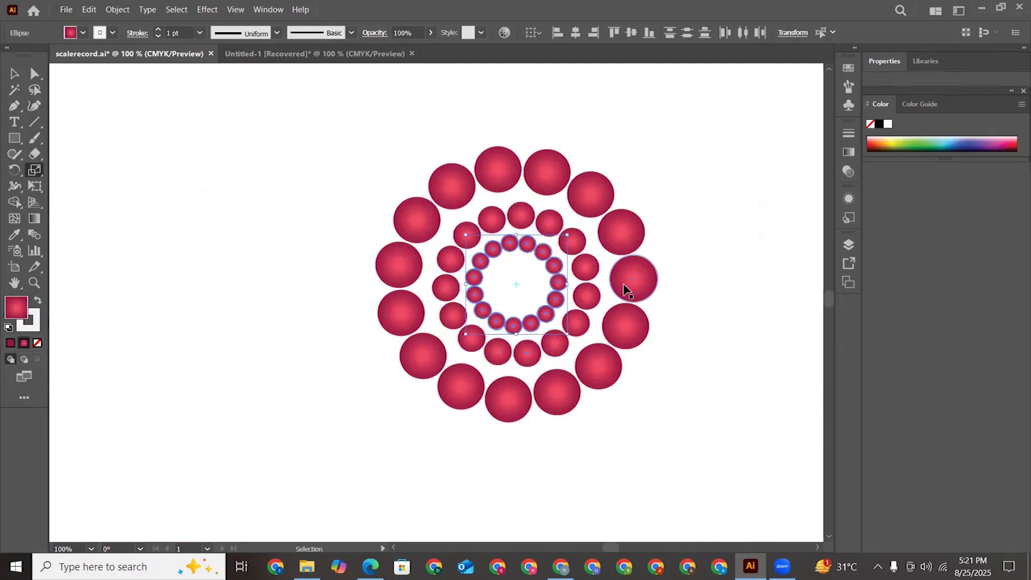
key(ctrl+d)
key(ctrl+d)
key(ctrl+d)
key(ctrl+d)
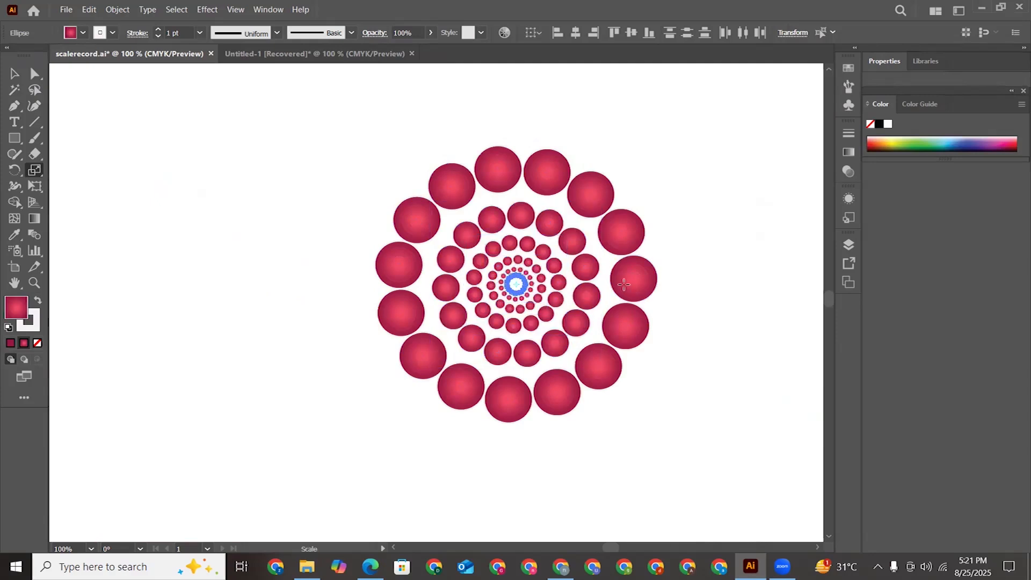
click(13, 74)
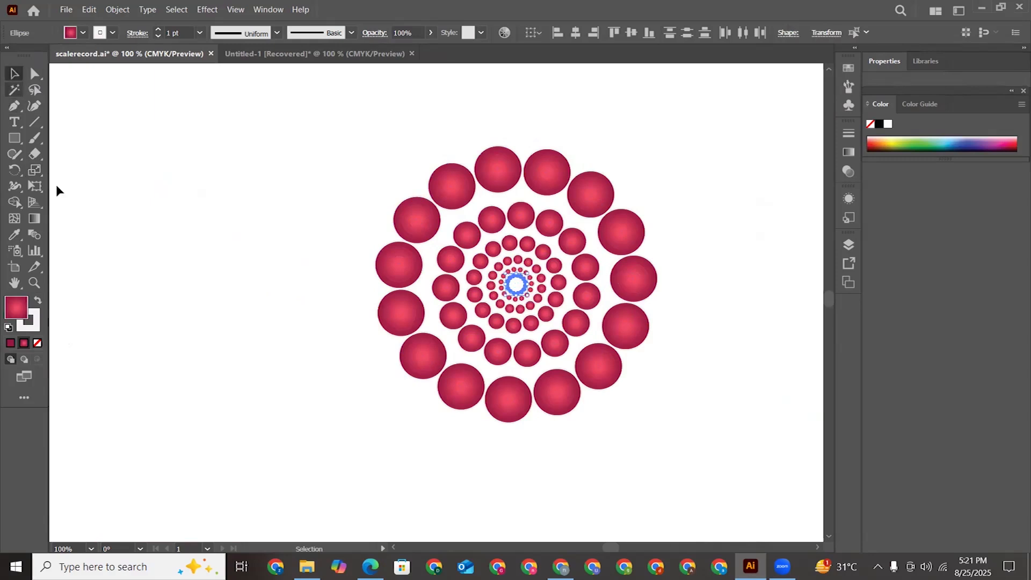
Select the flattened purple rectangle and enlarge it freehand in height and width from its bounding box.
key(space)
drag(285, 406, 594, 302)
drag(463, 356, 561, 215)
drag(470, 297, 472, 233)
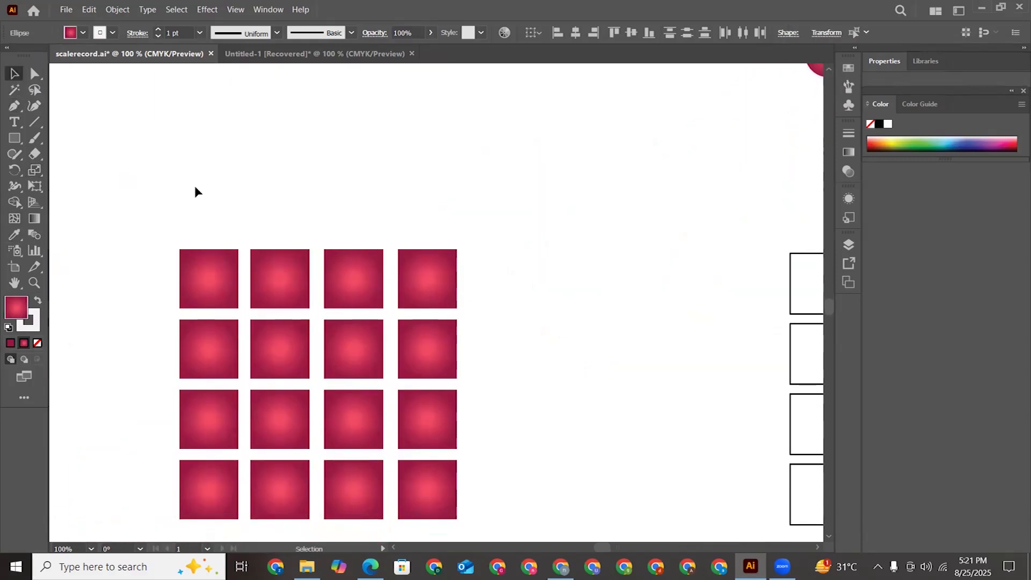
key(space)
drag(336, 165, 350, 299)
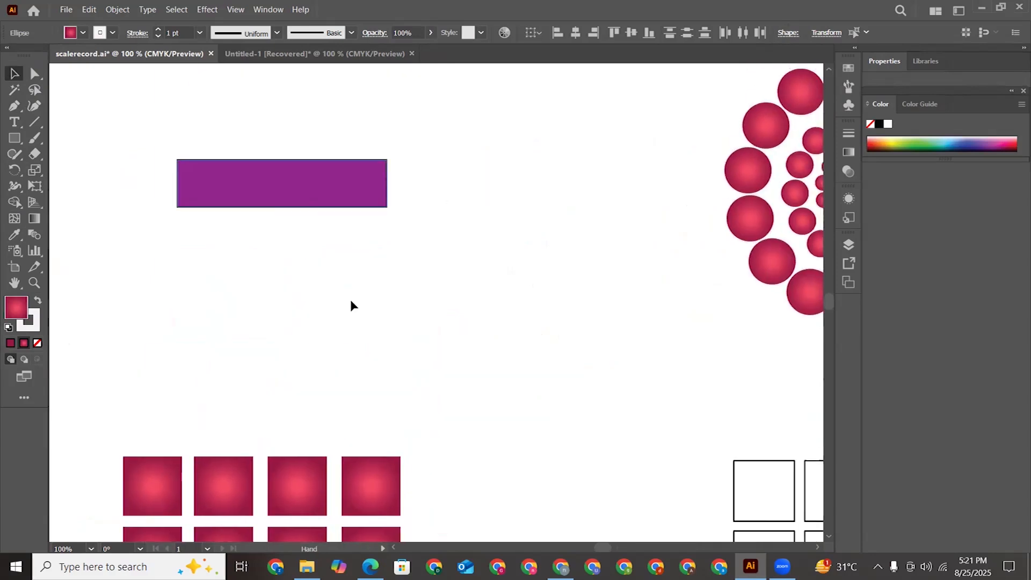
click(278, 178)
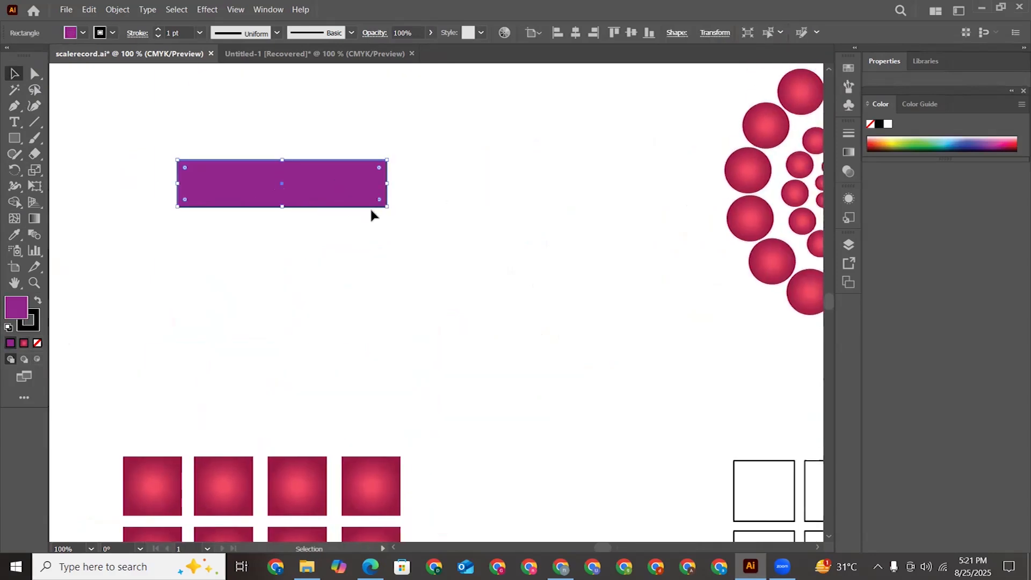
drag(280, 209, 293, 264)
drag(388, 265, 444, 293)
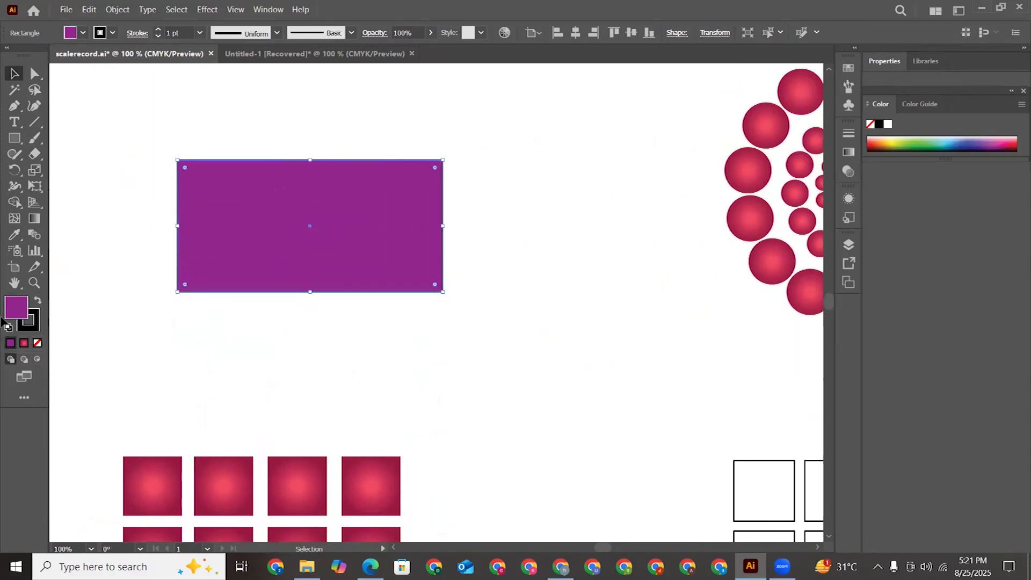
Shear the purple rectangle freehand so its right side slants downward, and check the numeric Shear options without applying them.
click(35, 170)
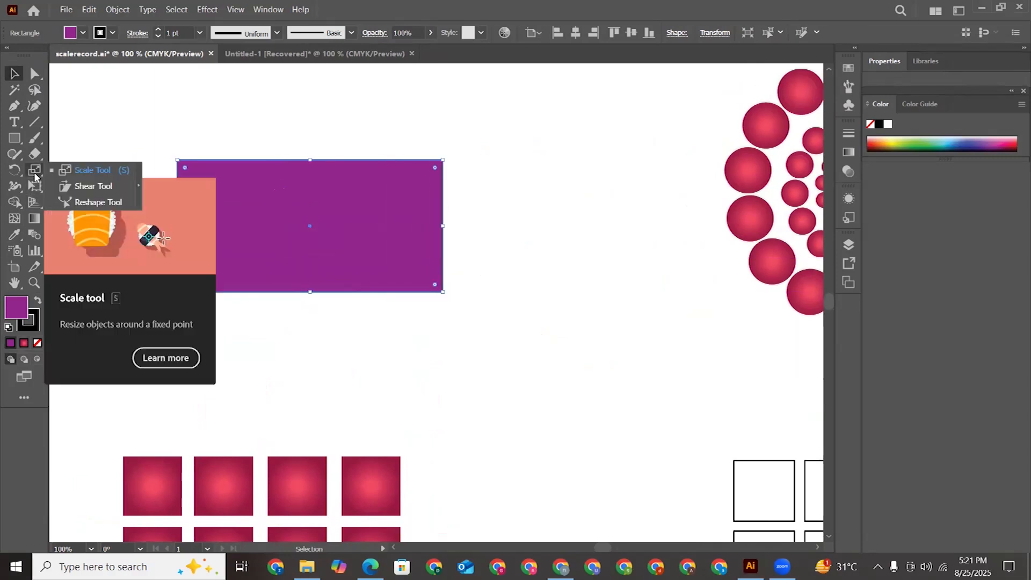
click(101, 188)
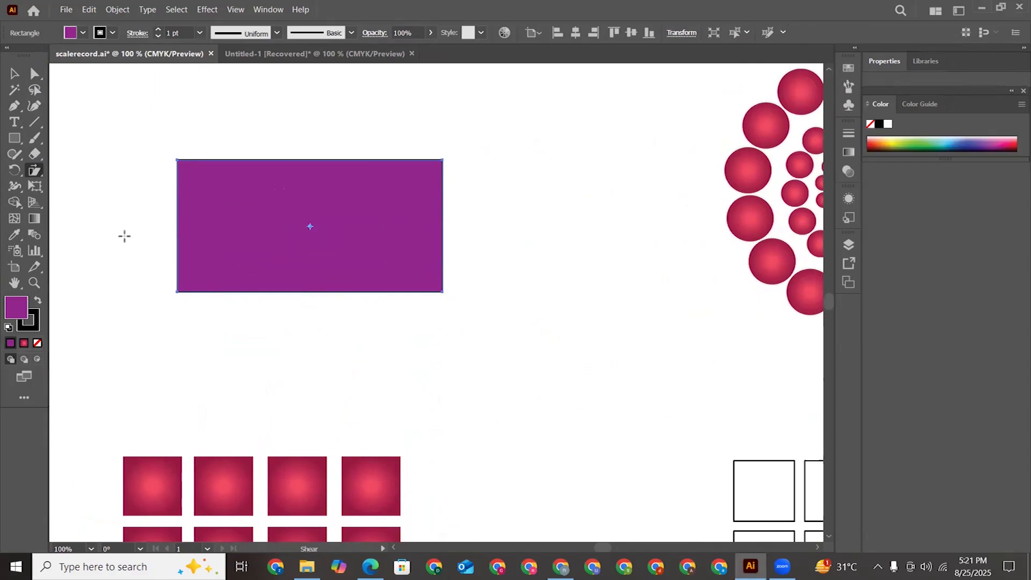
mouse_move(427, 285)
mouse_down()
mouse_move(396, 307)
mouse_move(430, 286)
mouse_move(441, 215)
mouse_move(444, 267)
mouse_move(419, 316)
mouse_move(435, 292)
mouse_move(428, 297)
mouse_up()
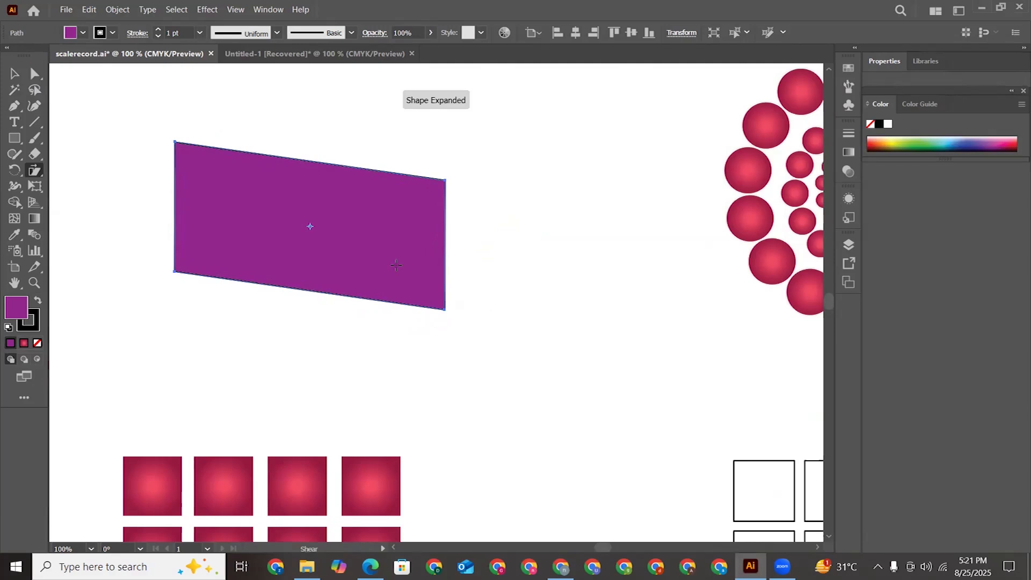
key(Return)
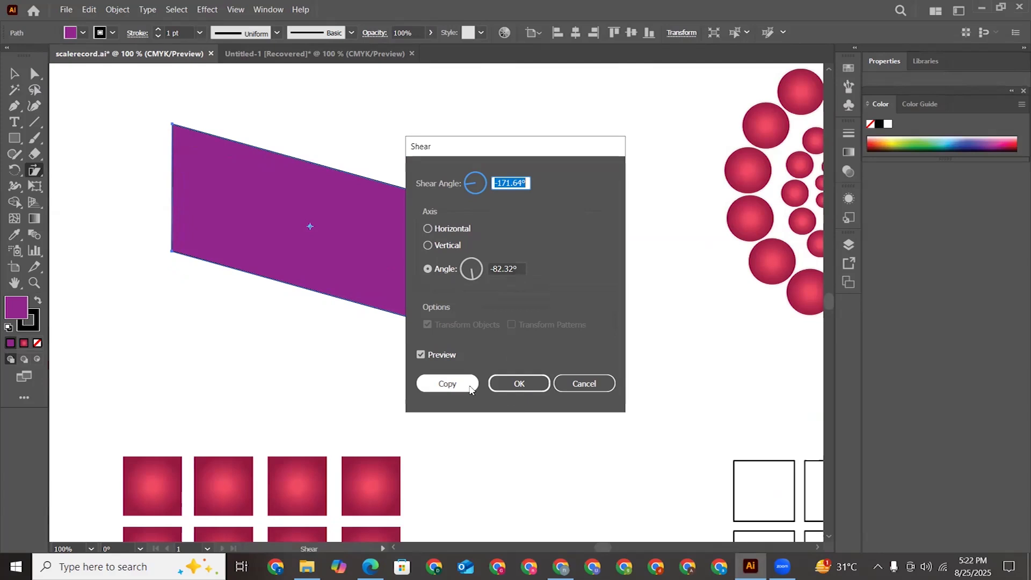
click(577, 384)
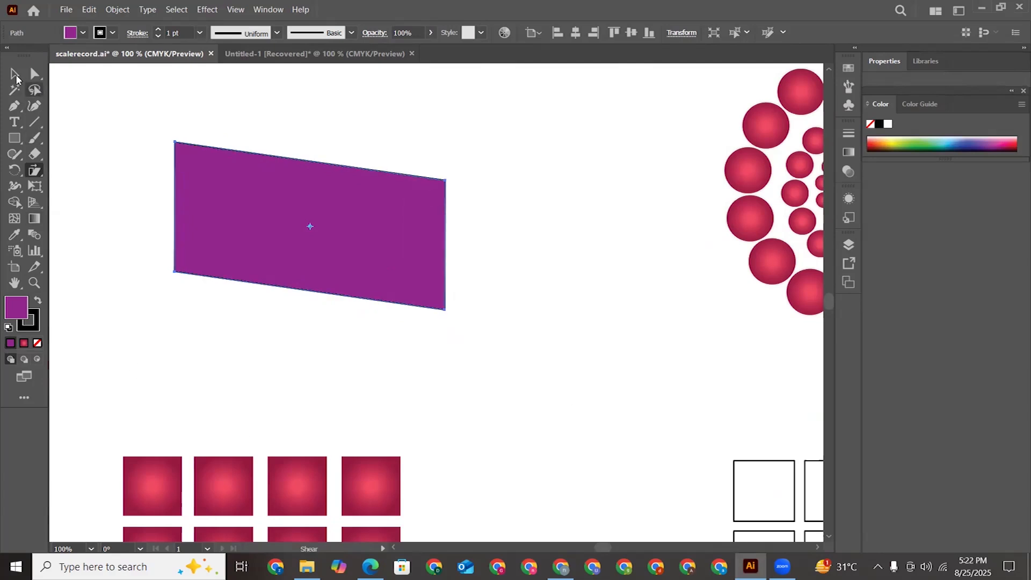
Select the grid of sixteen pink gradient squares and shear it freehand so its upper edge leans to the right.
click(14, 74)
drag(443, 444, 472, 218)
drag(115, 207, 465, 526)
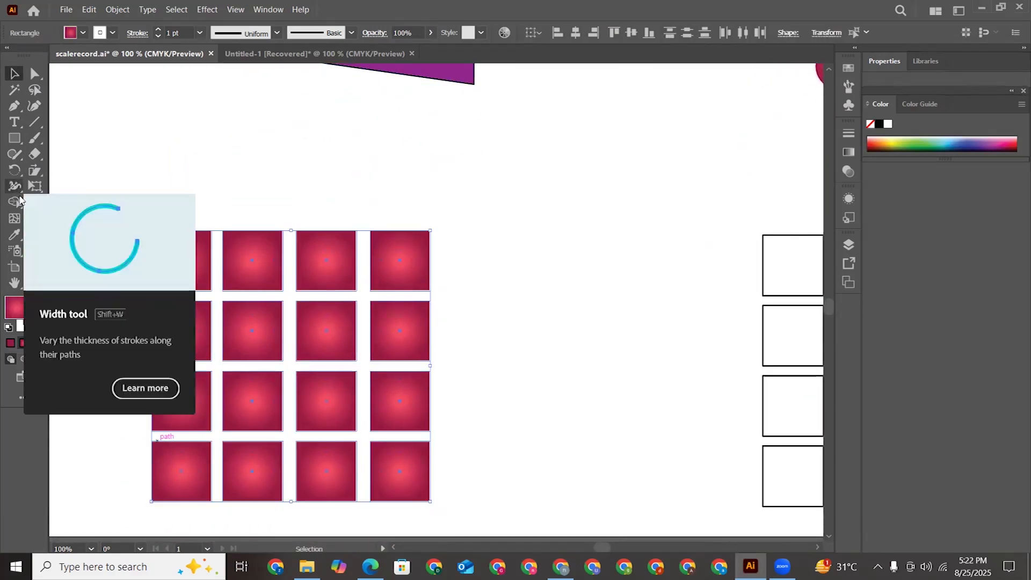
drag(36, 172, 92, 187)
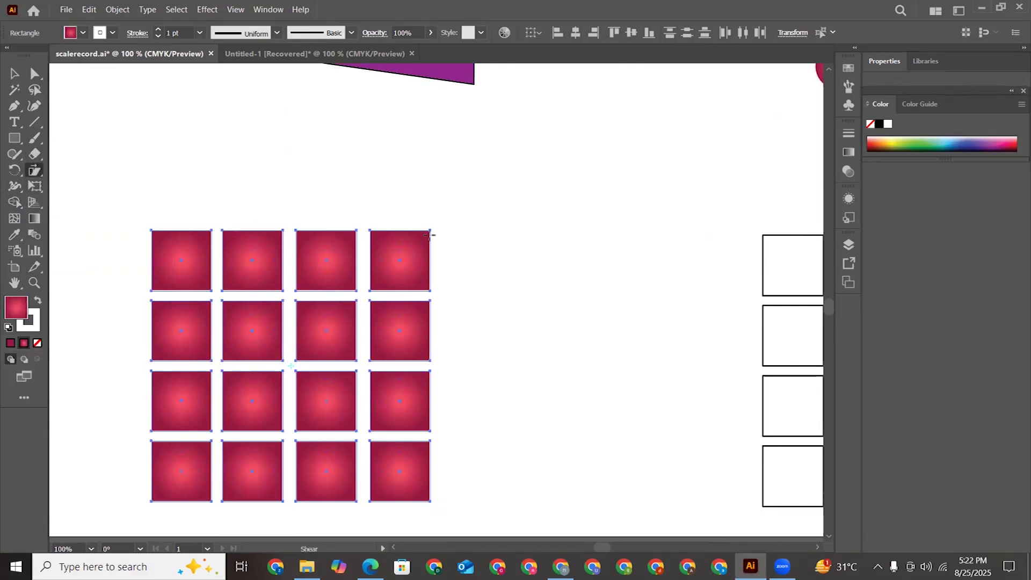
drag(430, 229, 489, 255)
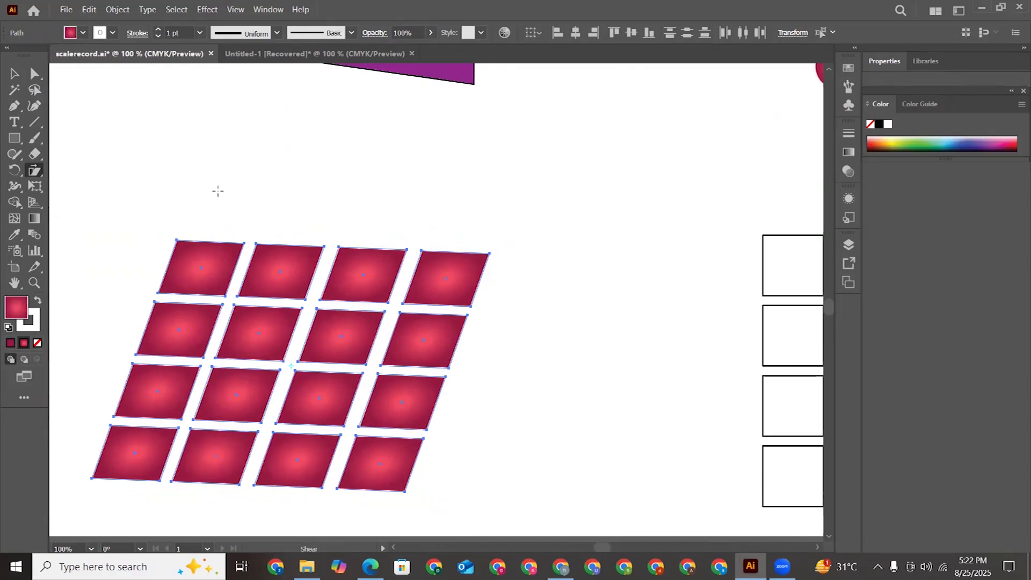
Select the whole unfilled grid of squares and rectangles, and use the Reshape tool to pull the second row's third square down and left.
click(9, 77)
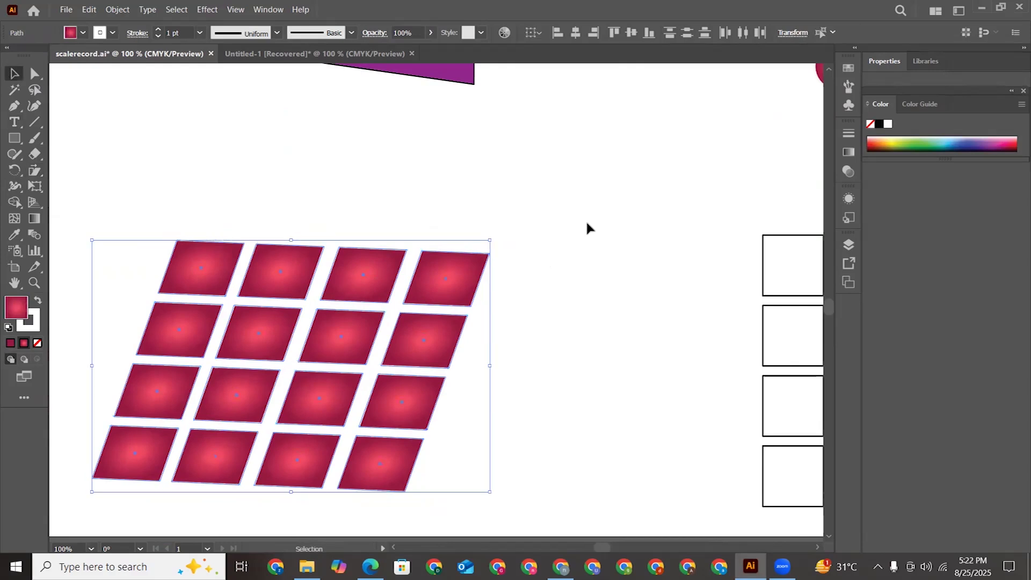
drag(654, 258, 393, 273)
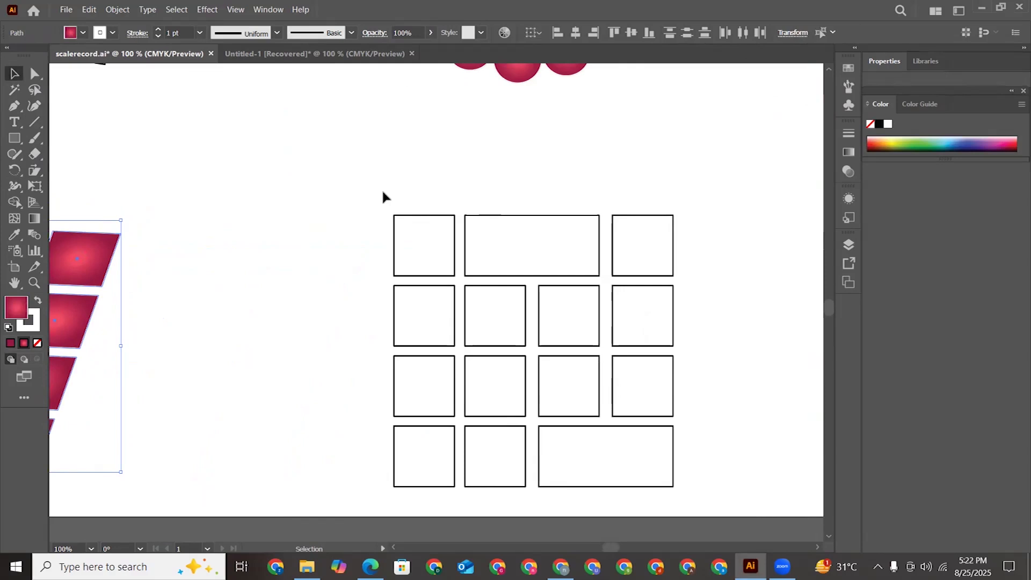
drag(348, 183, 715, 482)
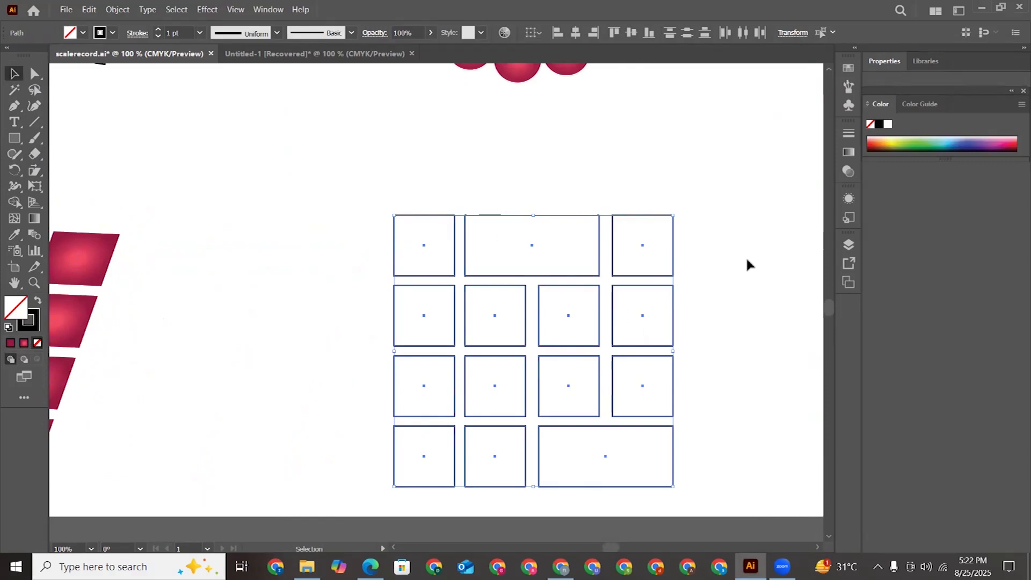
click(34, 170)
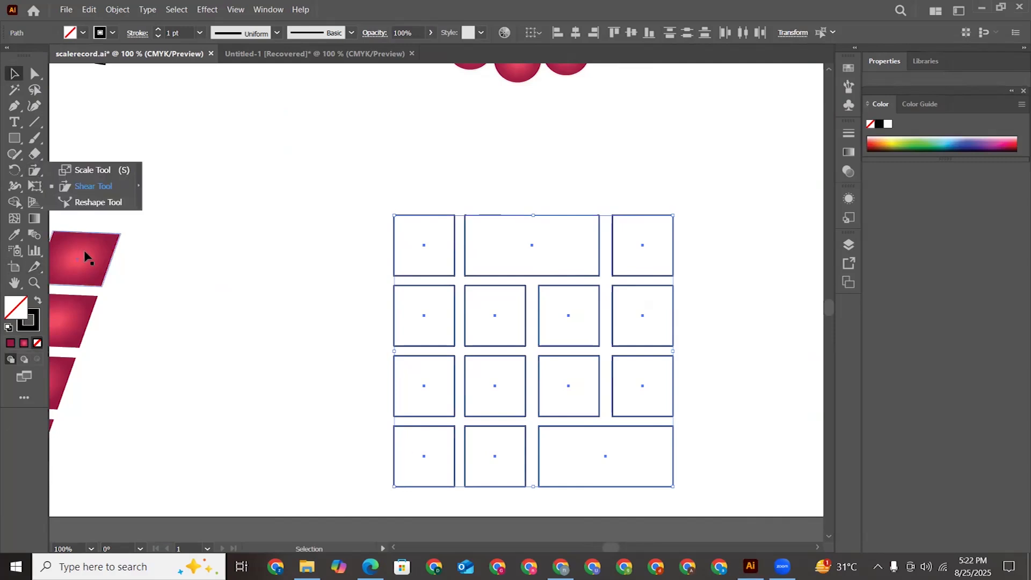
click(98, 203)
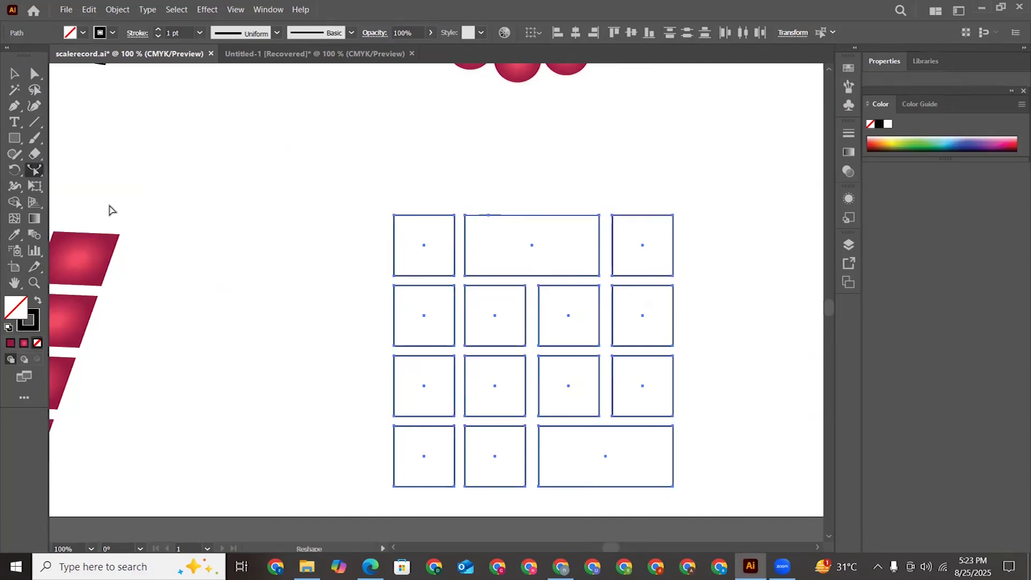
click(539, 324)
drag(542, 337, 499, 394)
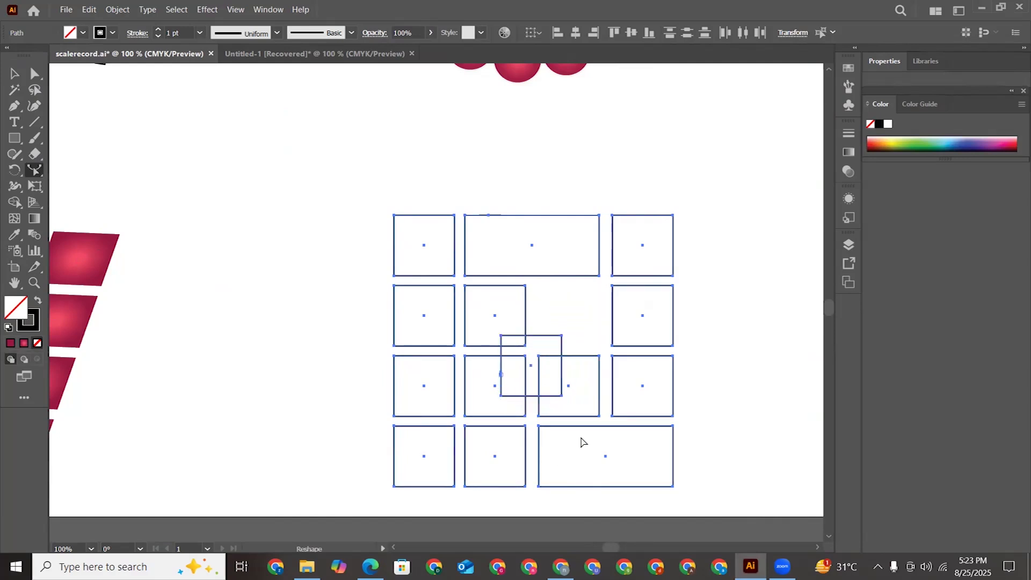
Add a Reshape point on the upper edge of the wide bottom-row rectangle and pull it left over the row's first two squares.
click(598, 426)
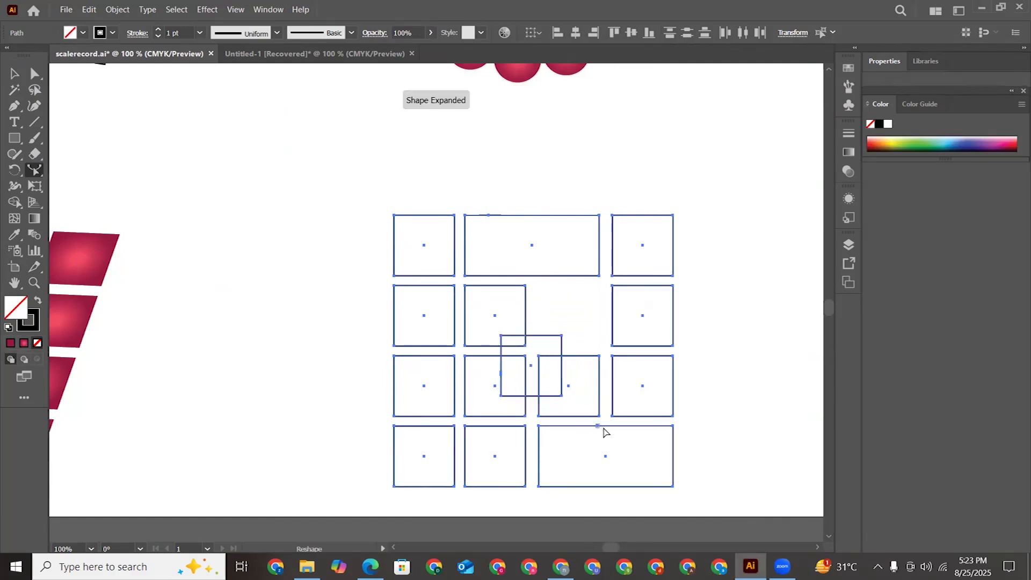
drag(603, 428, 415, 406)
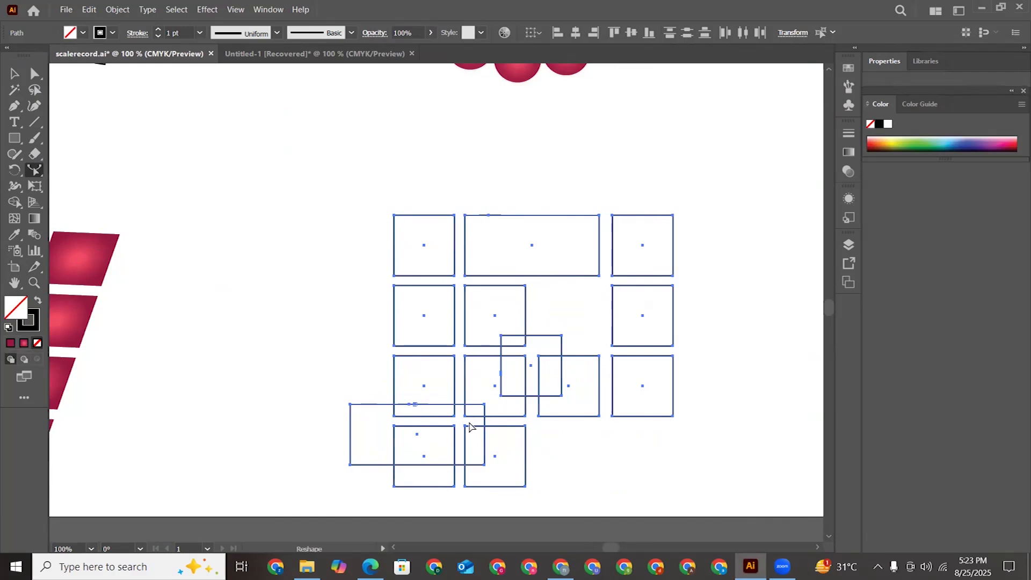
key(v)
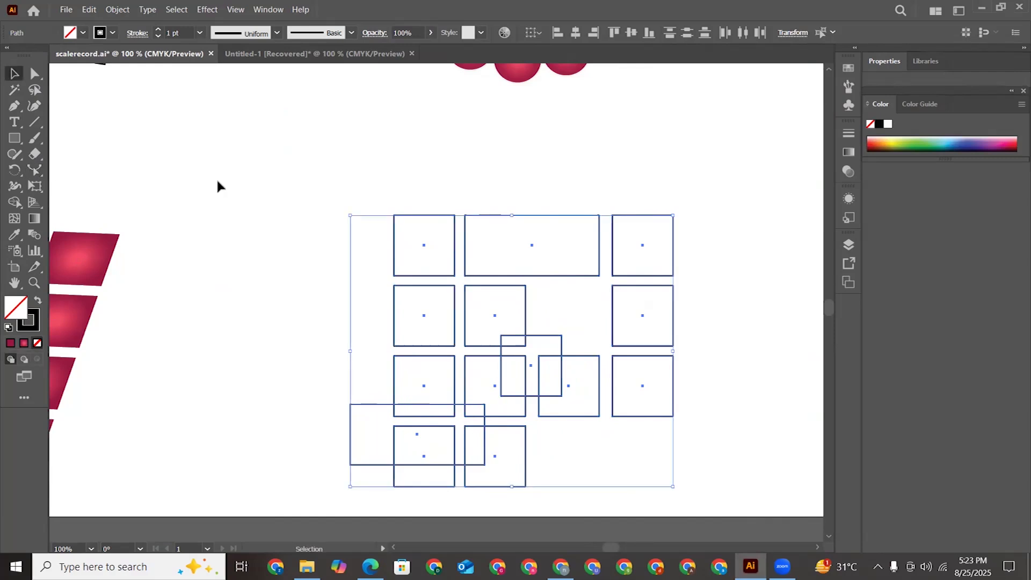